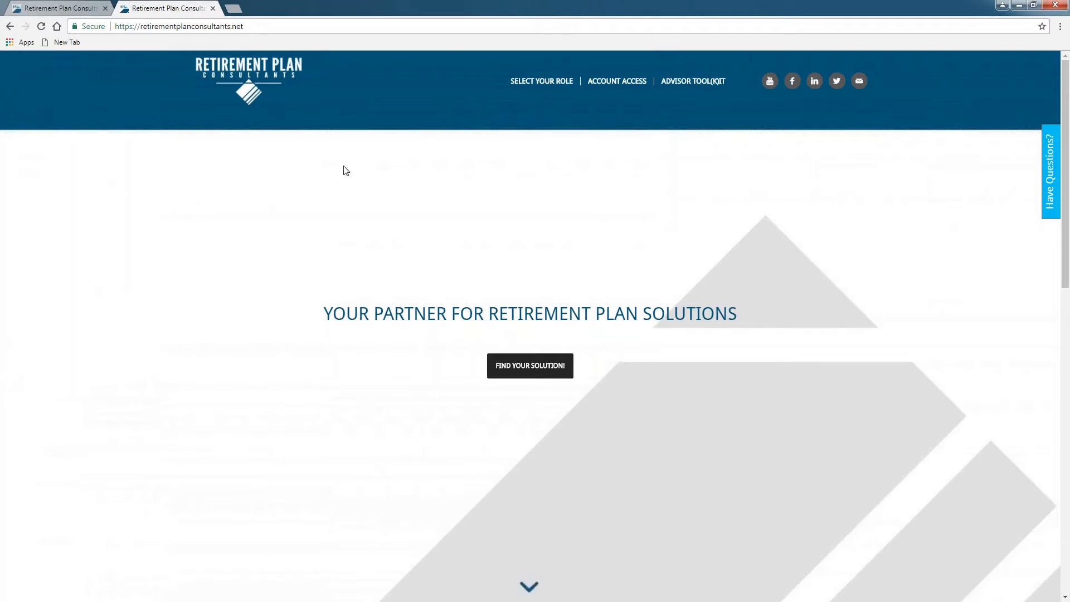
Step: Open the Your Plan Access login page from ACCOUNT ACCESS in the site header
click(617, 82)
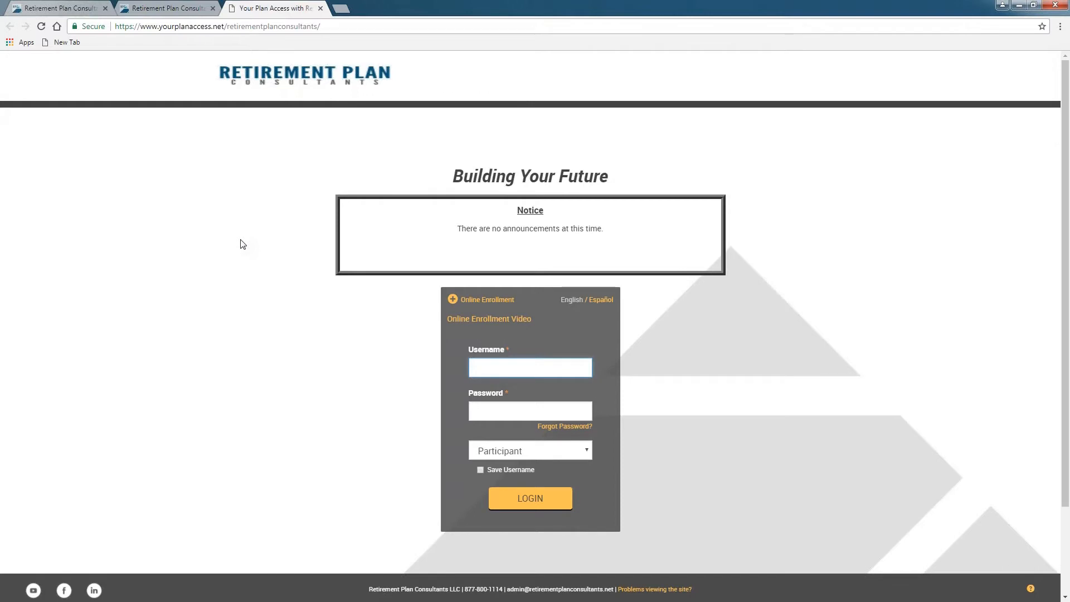
Step: Log in with the demo username and password using the Sponsor role
text(rpcdemo)
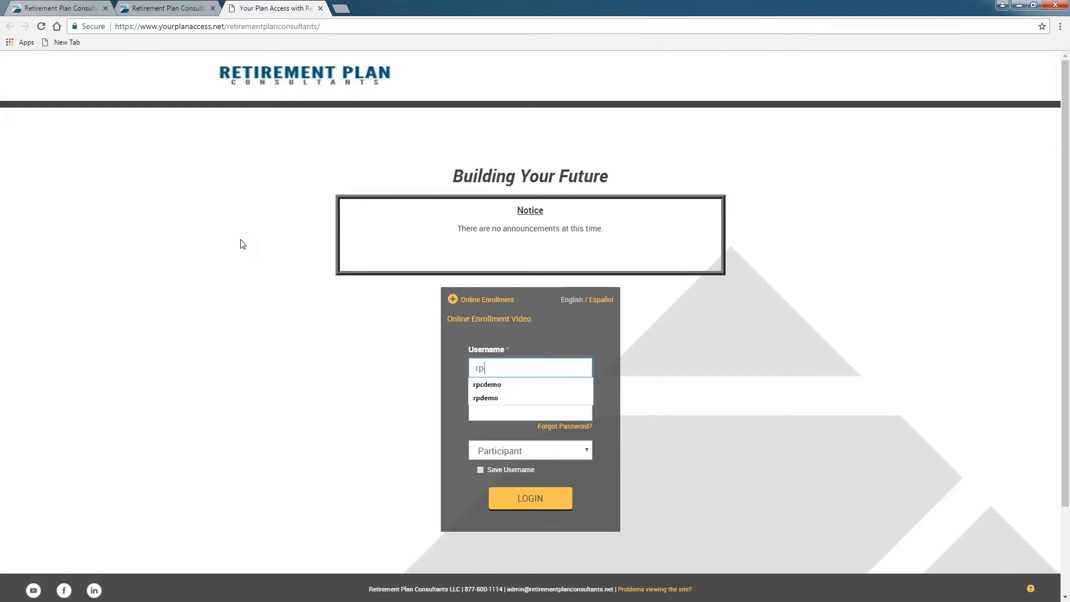
key(Tab)
text(******)
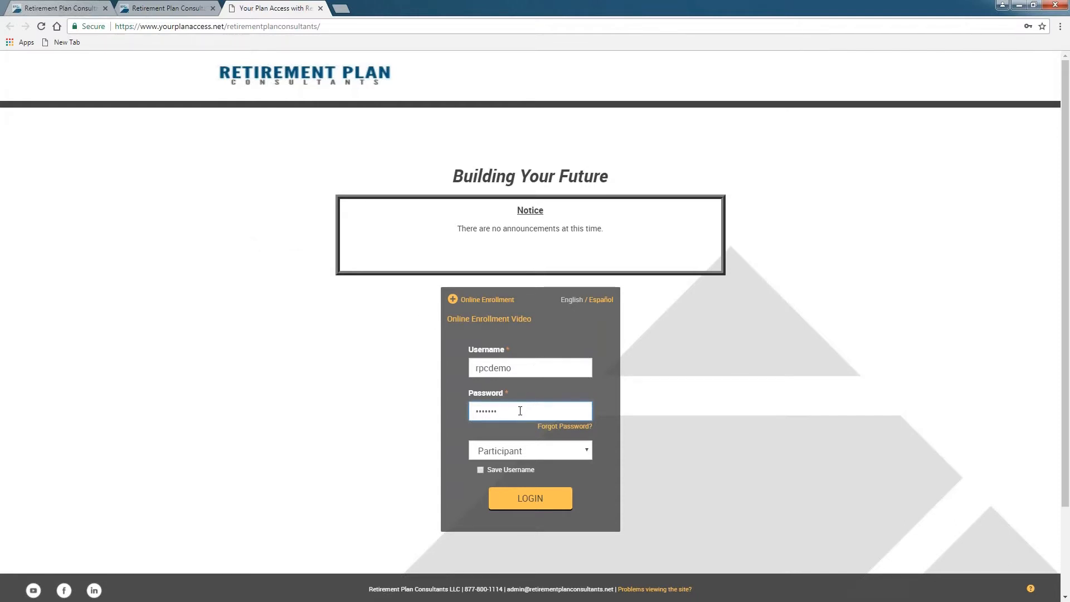
click(493, 451)
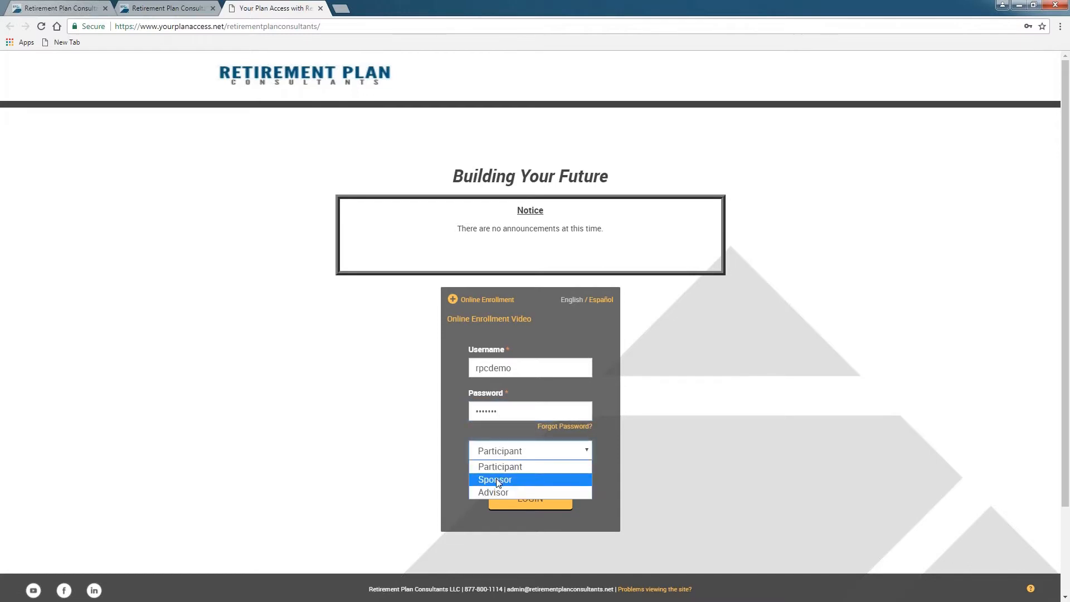
click(495, 478)
click(510, 500)
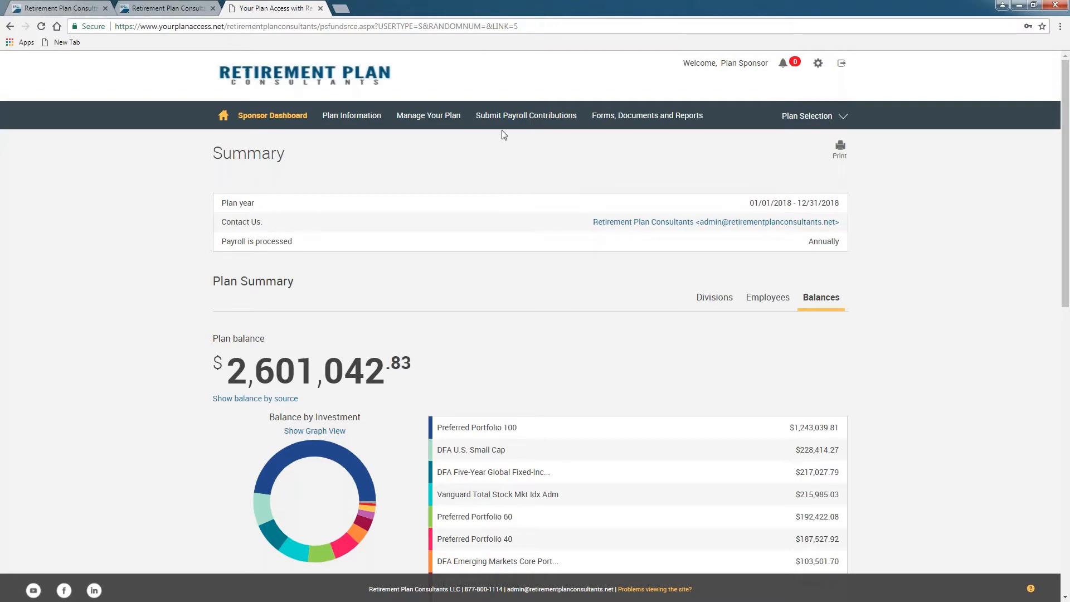
Step: Enter the Data Validation Center from the Submit Payroll Contributions menu
mouse_move(517, 124)
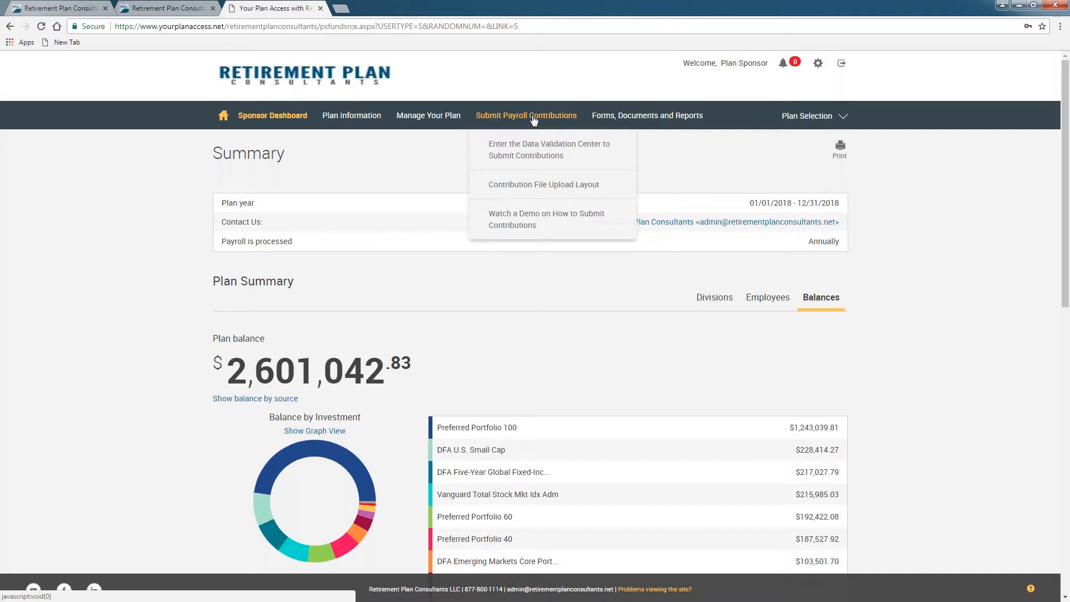
click(534, 158)
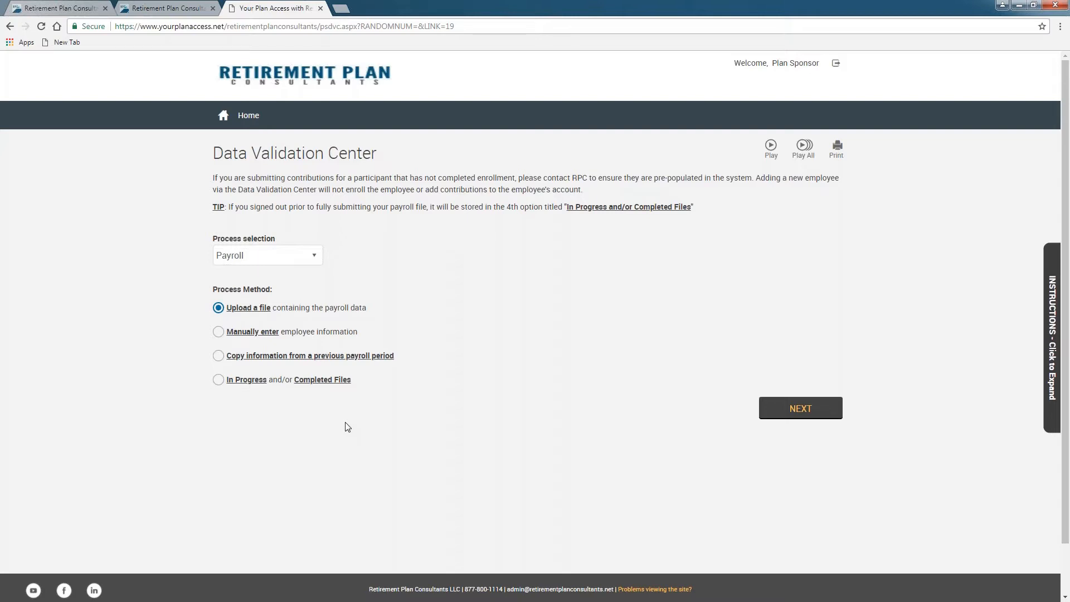
Step: Choose 'Manually enter employee information' and continue to the Select Pay Period step
click(218, 331)
click(794, 412)
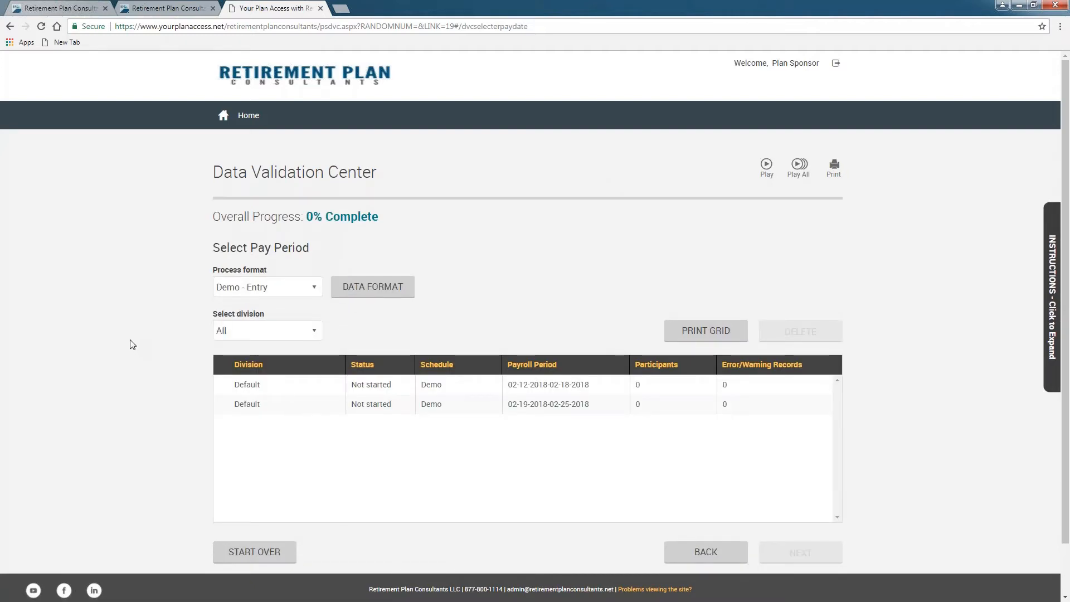
Step: Select the 02-12-2018 to 02-18-2018 pay period and continue to Edit Data
scroll(132, 345, down, 1)
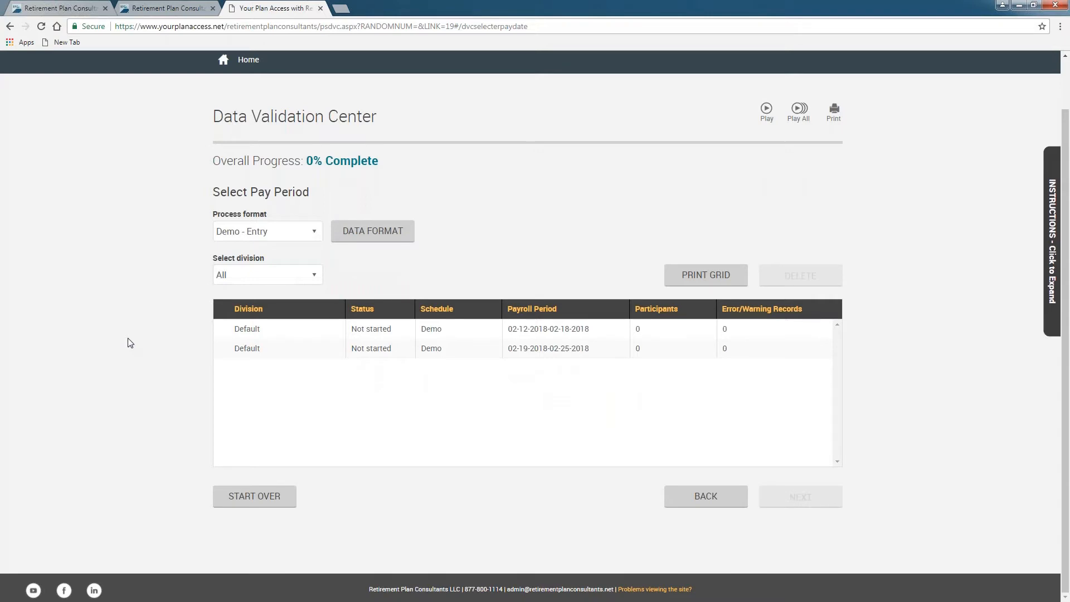
click(529, 332)
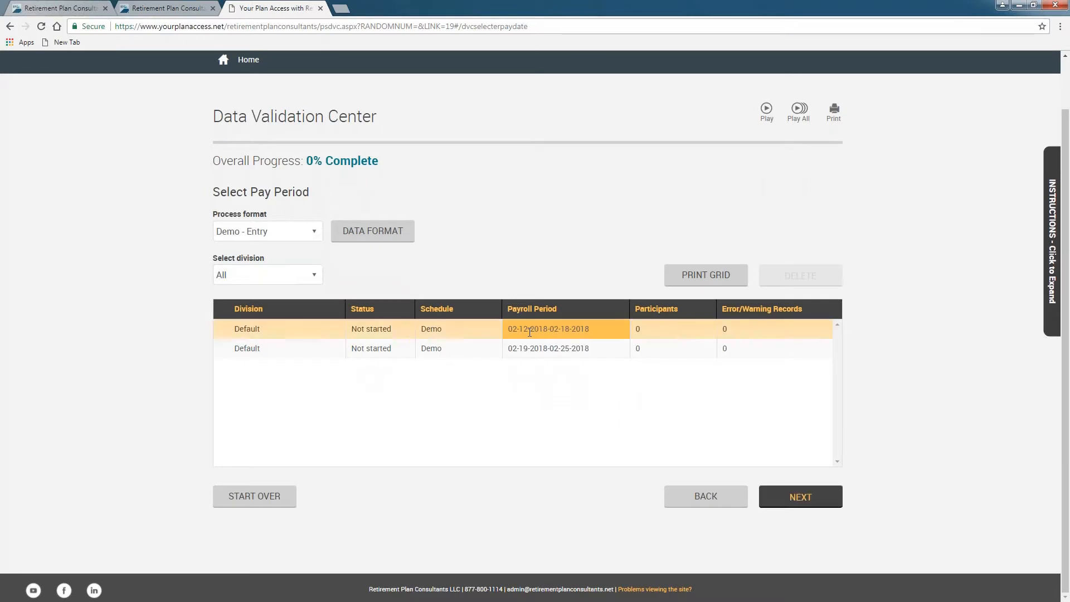
click(789, 498)
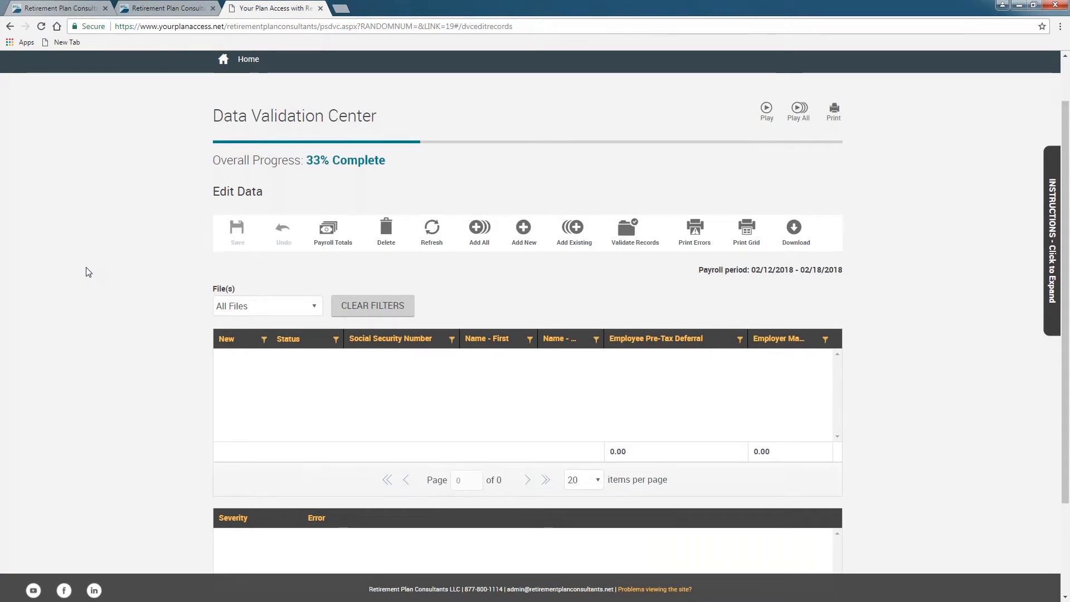
scroll(86, 272, down, 1)
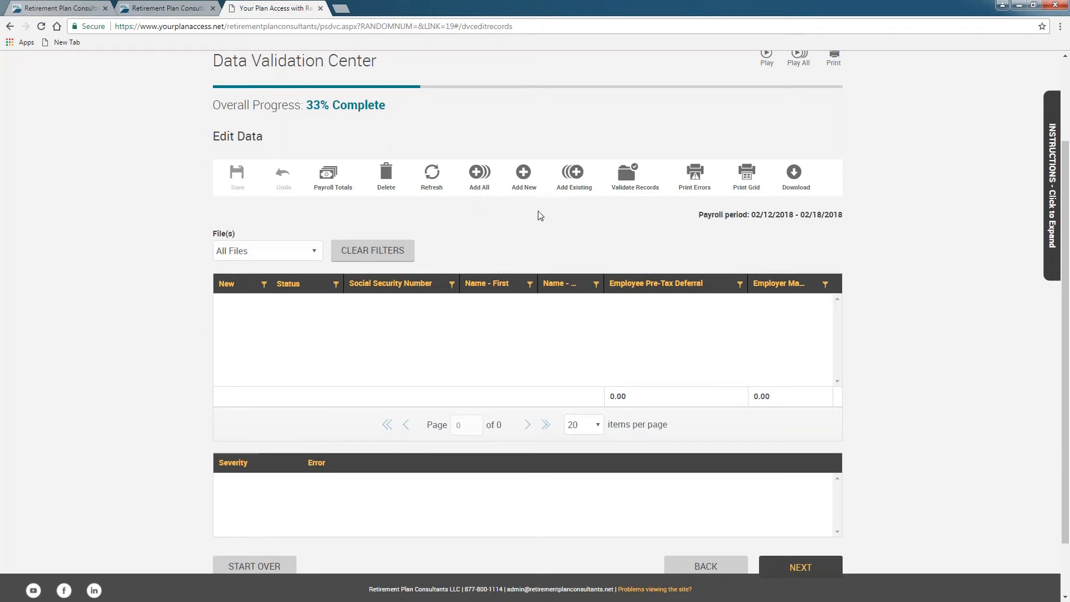
Step: Add the first listed existing employee to the payroll grid with Add Existing
click(574, 177)
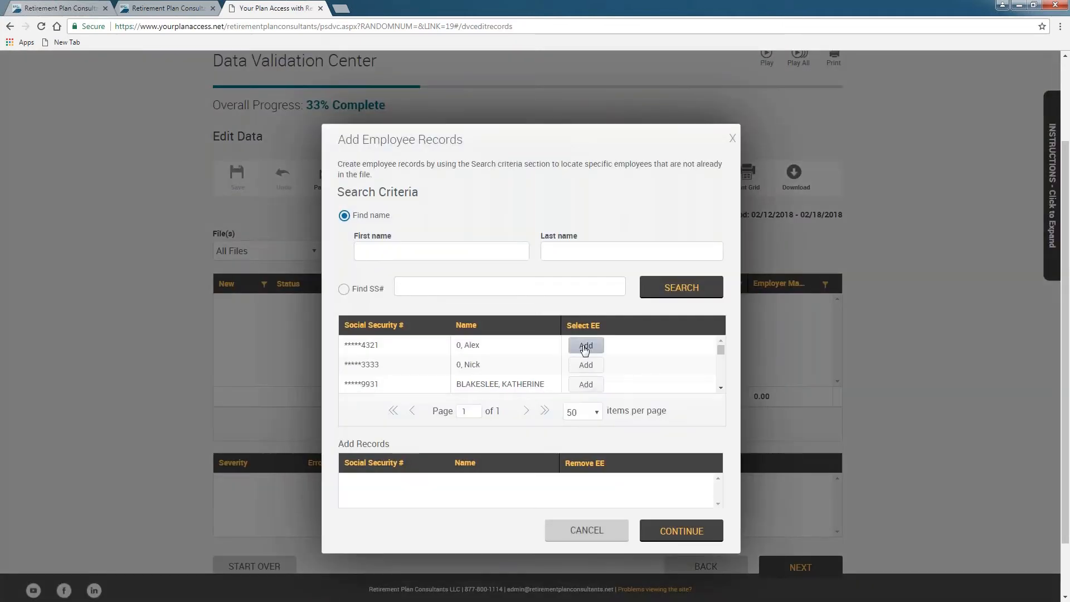
click(583, 346)
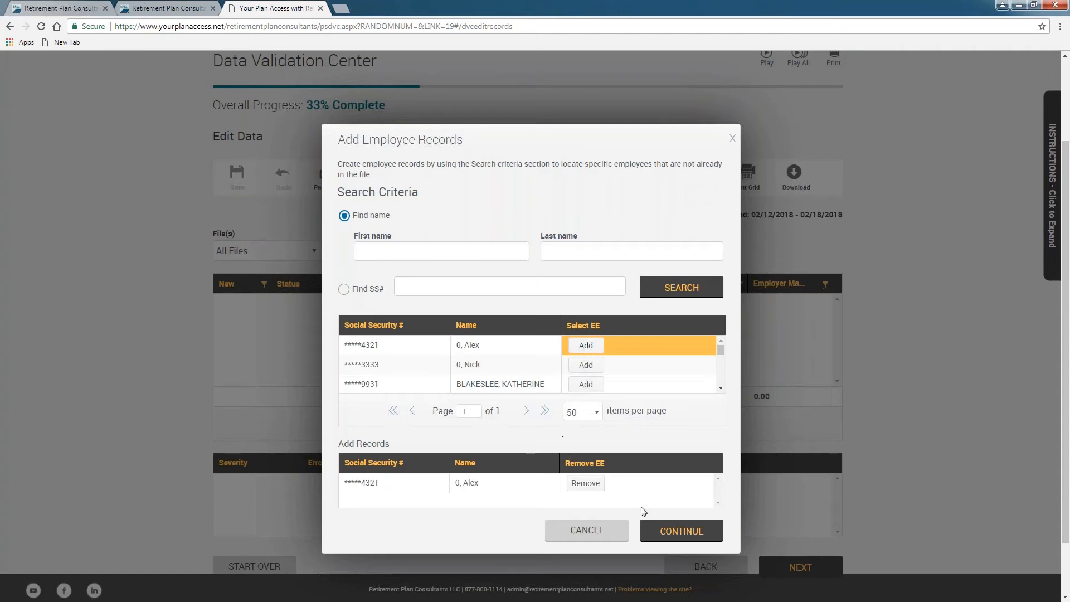
click(666, 531)
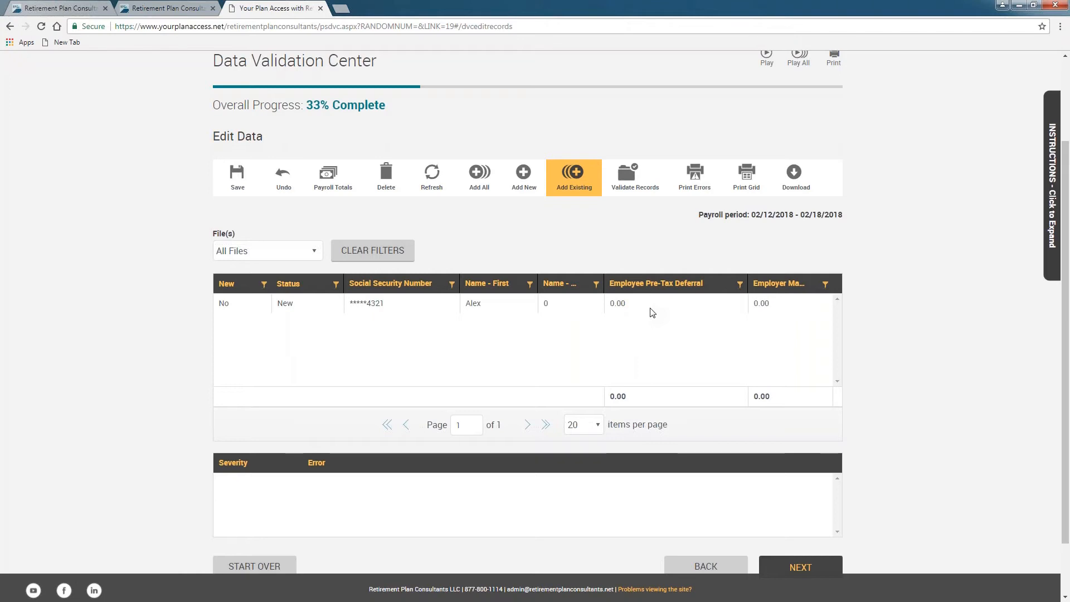
Step: Enter a 25.00 pre-tax deferral and a 100.00 employer match on the employee's row
click(621, 303)
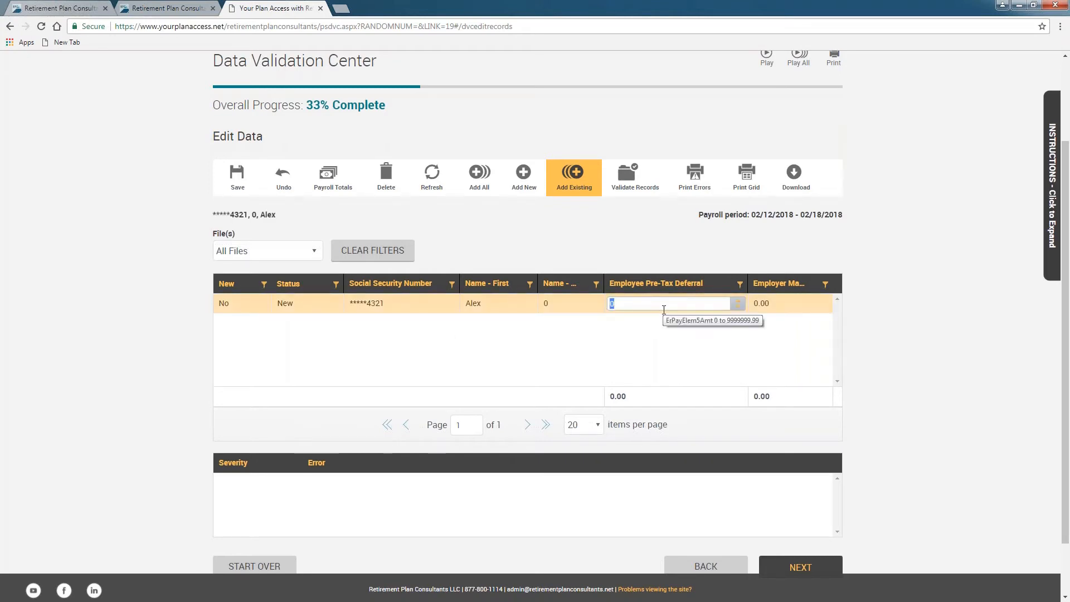
text(25.00)
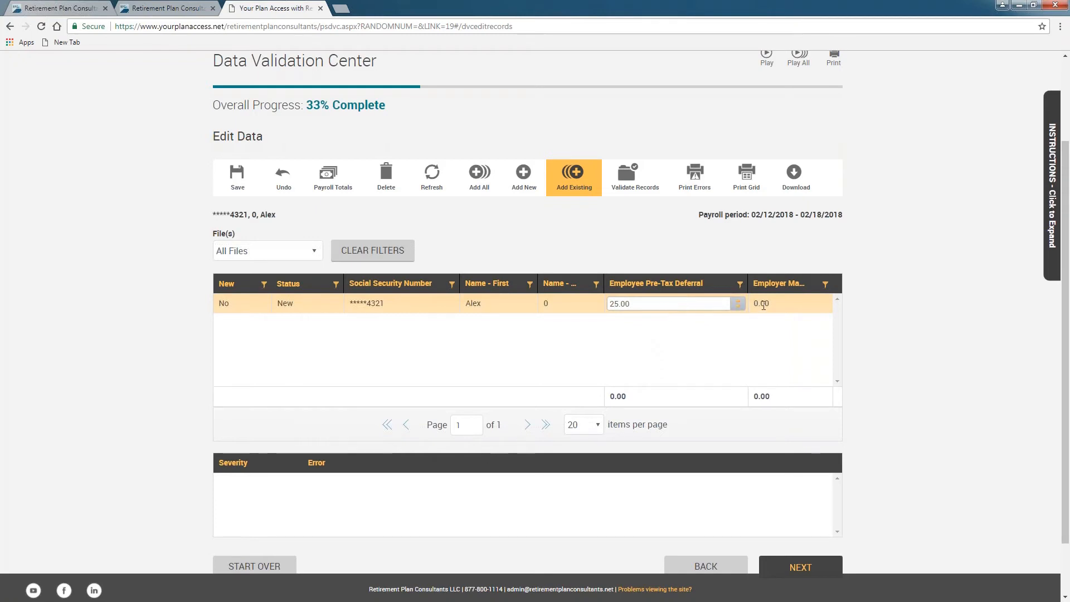
click(765, 305)
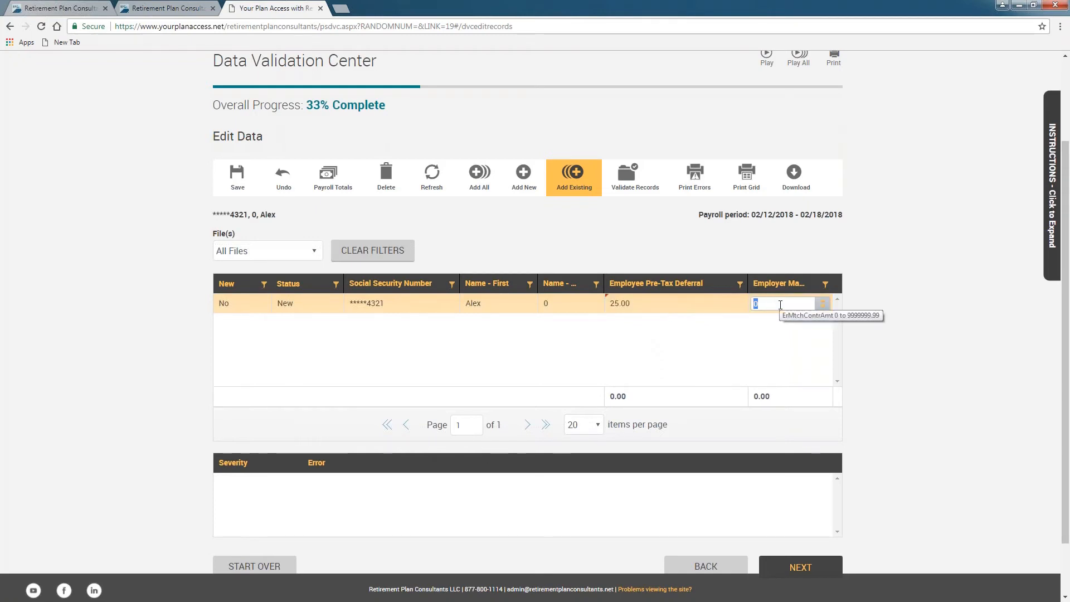
text(100)
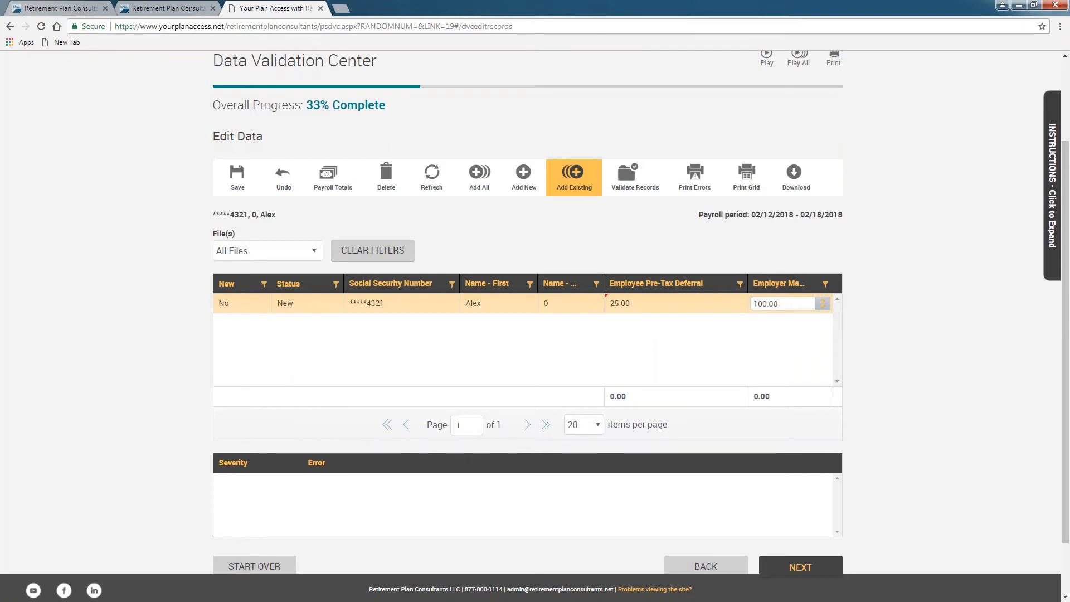
click(141, 280)
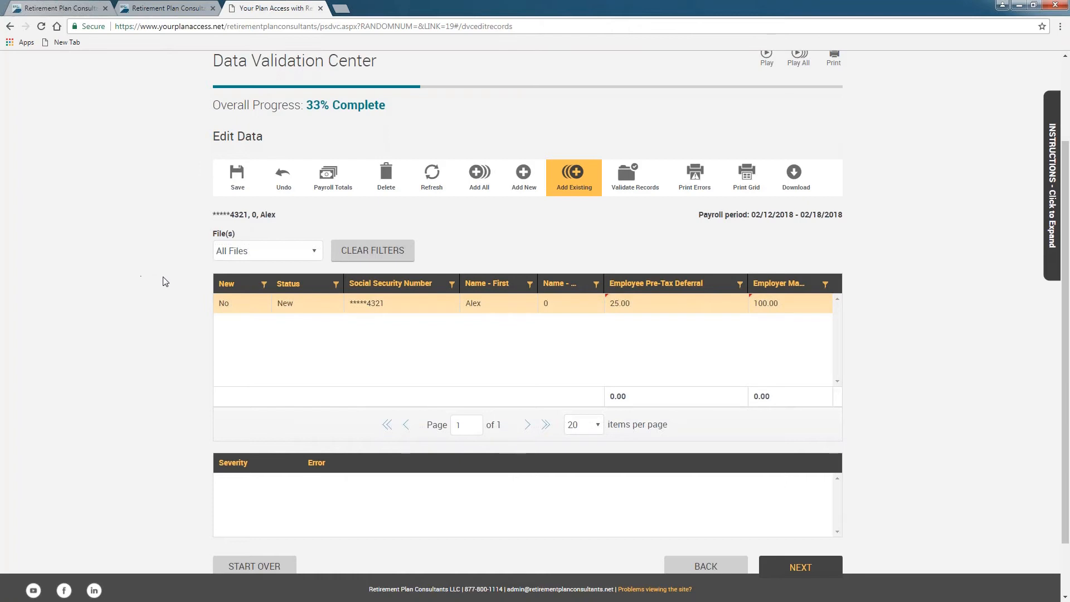
Step: Save the payroll record and confirm with SAVE/CONTINUE so it shows as Pending
click(237, 181)
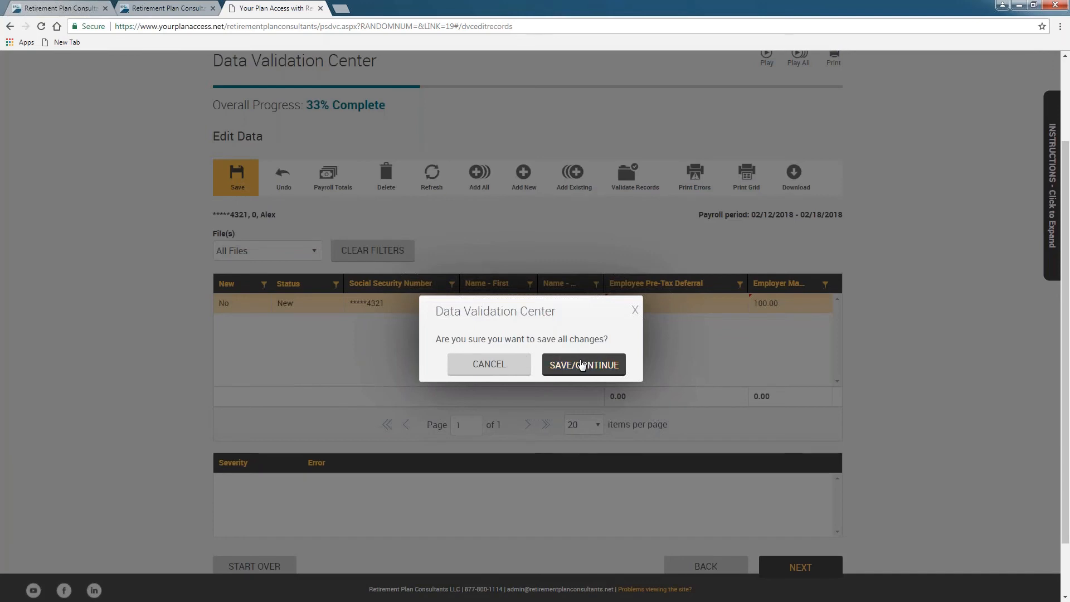
click(576, 366)
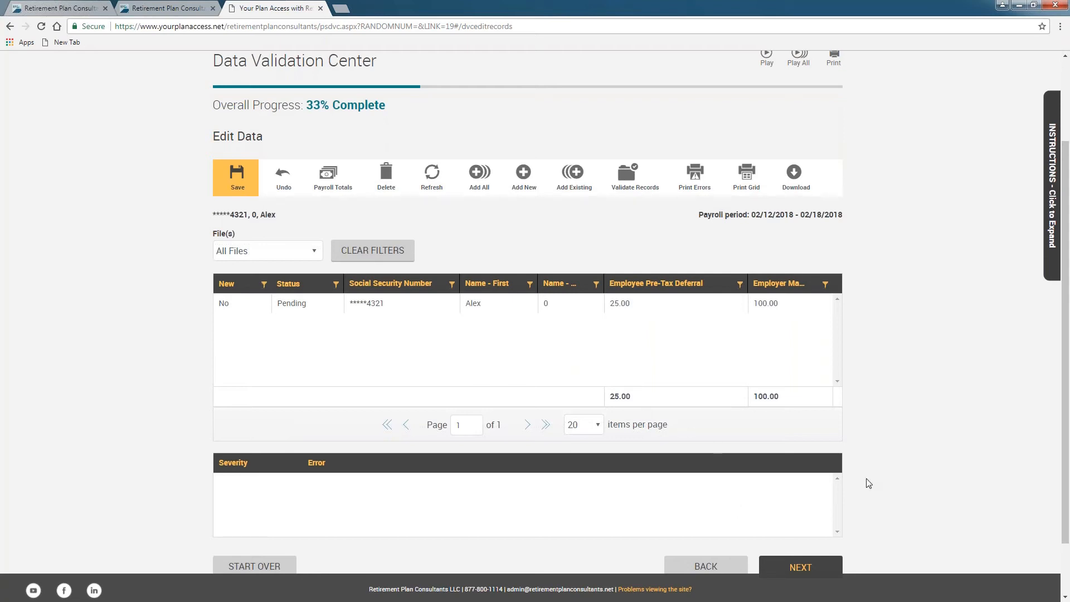
scroll(864, 482, down, 1)
Step: Validate the records and review the Totals / Funding page showing a 125 payroll deposit
click(818, 498)
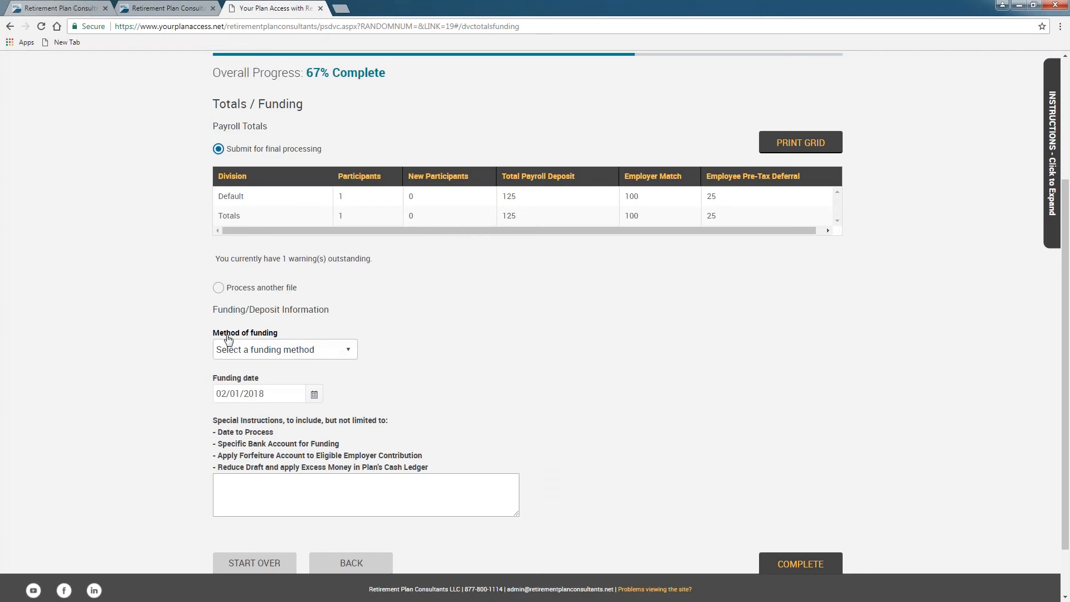
scroll(134, 267, up, 2)
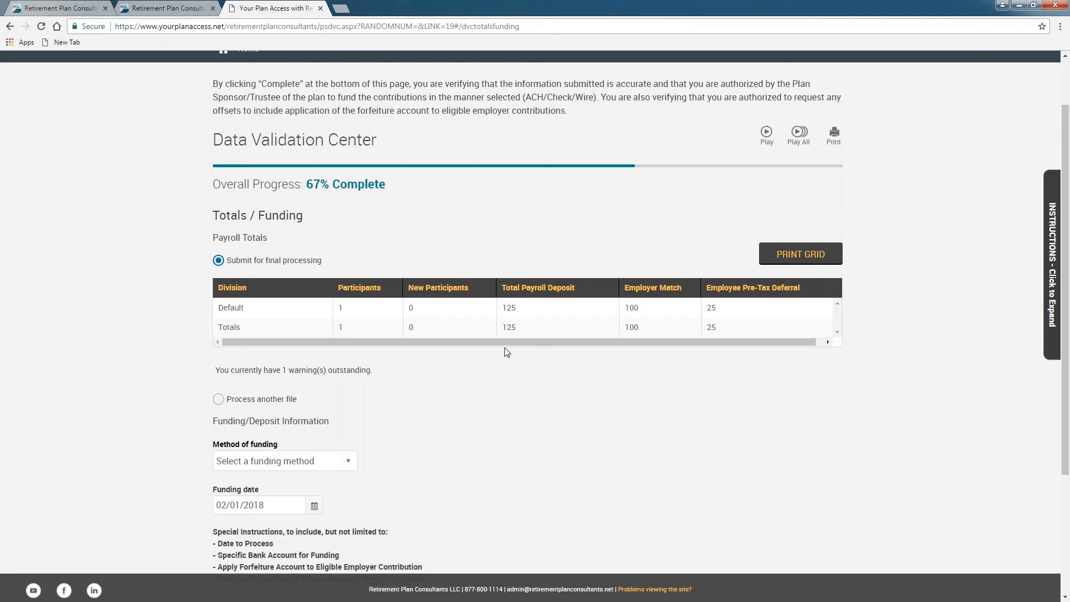
drag(536, 342, 543, 343)
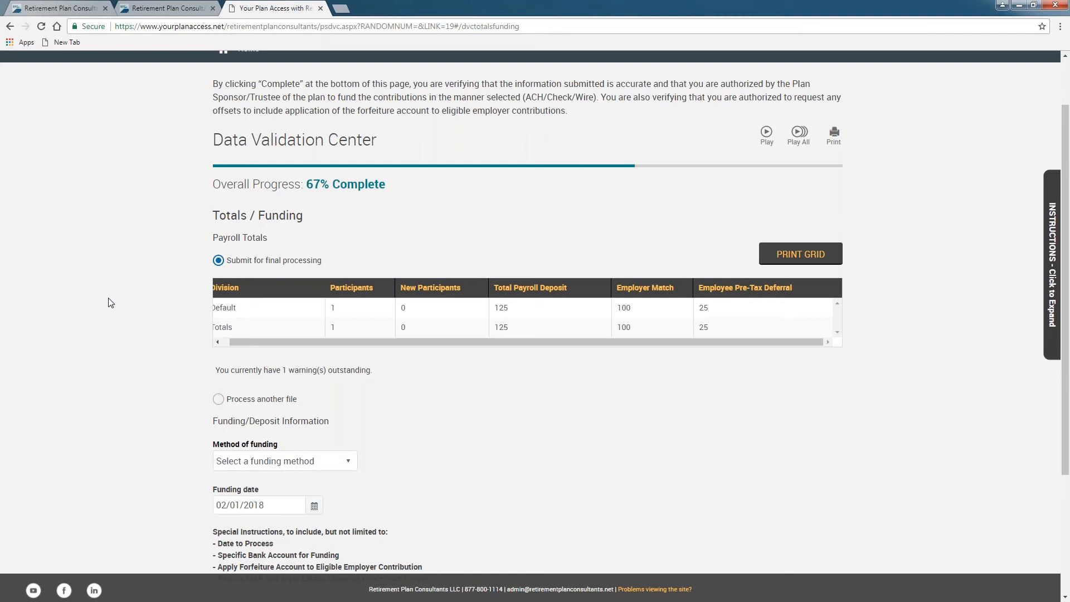
scroll(110, 301, down, 2)
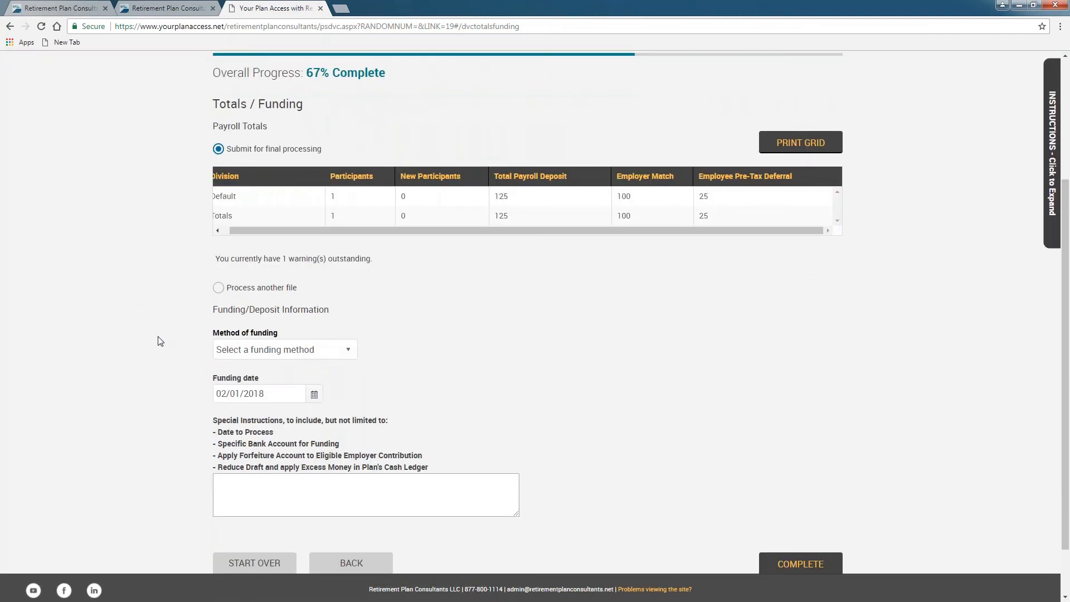
Step: Set the method of funding to ACH Pull from the account on file
click(259, 351)
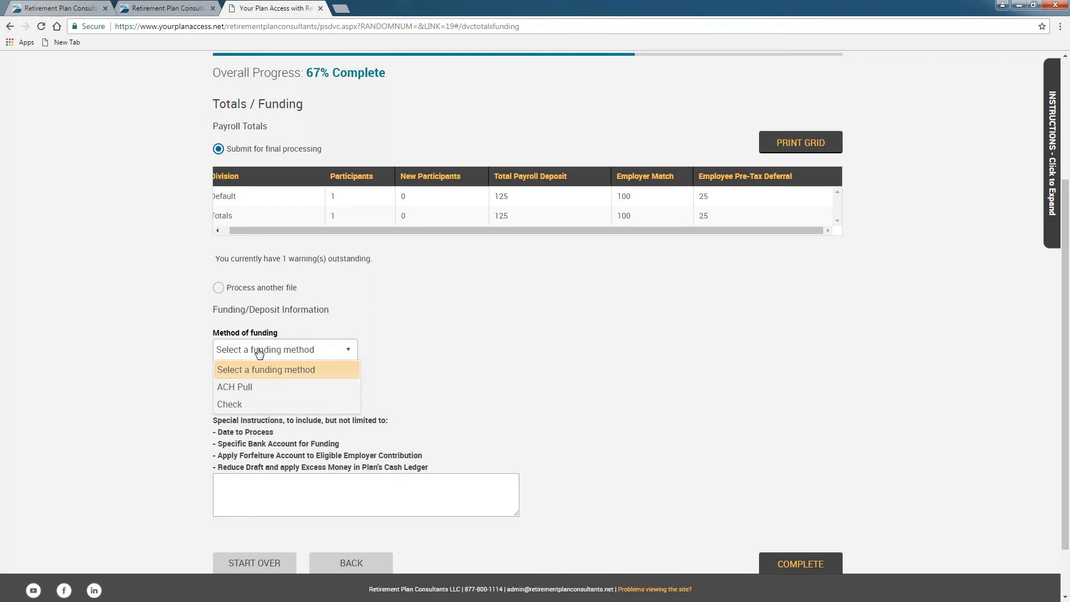
click(252, 389)
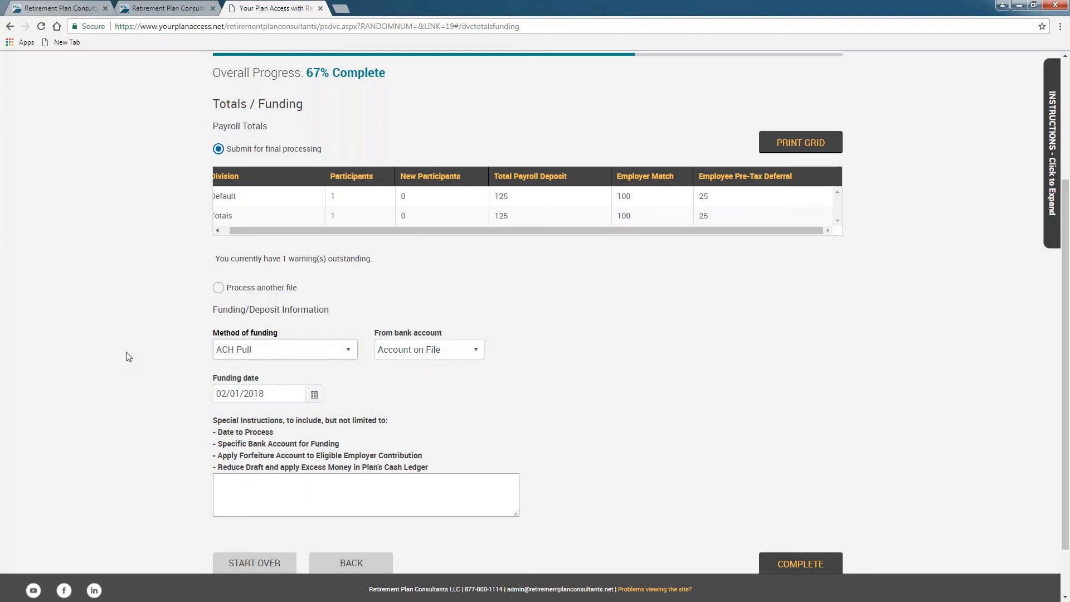
scroll(128, 357, down, 1)
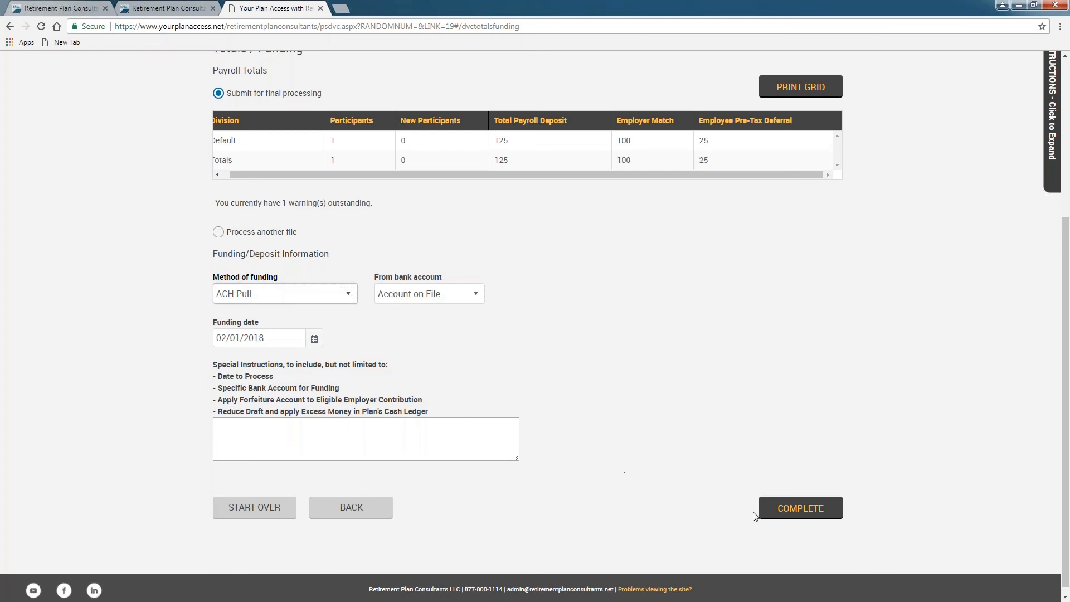
Step: Submit the 02/12–02/18/2018 payroll contribution and review the confirmation showing its request ID
click(800, 508)
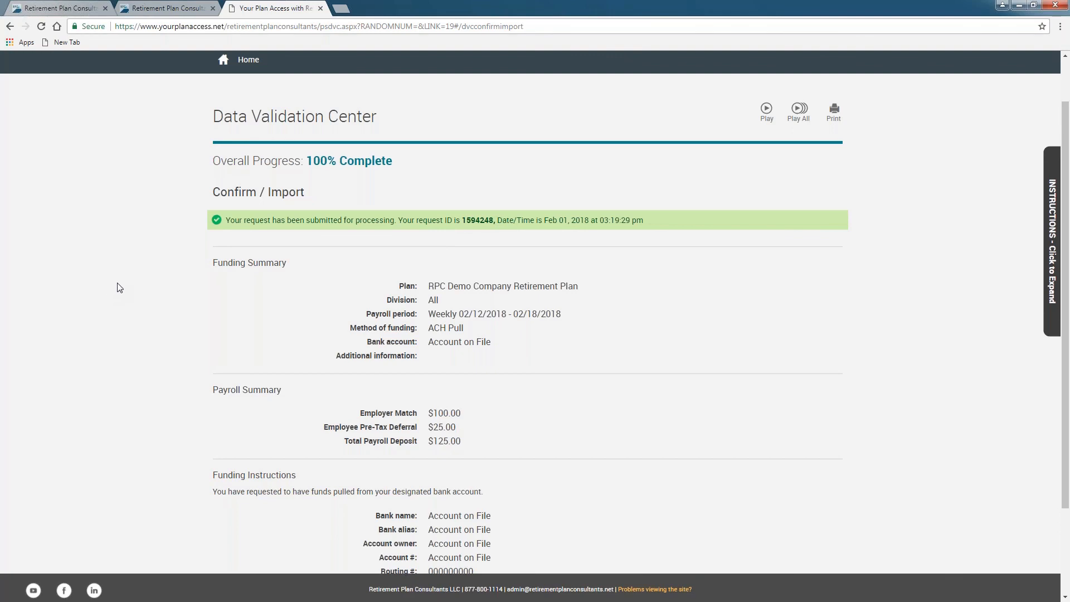
scroll(119, 287, down, 2)
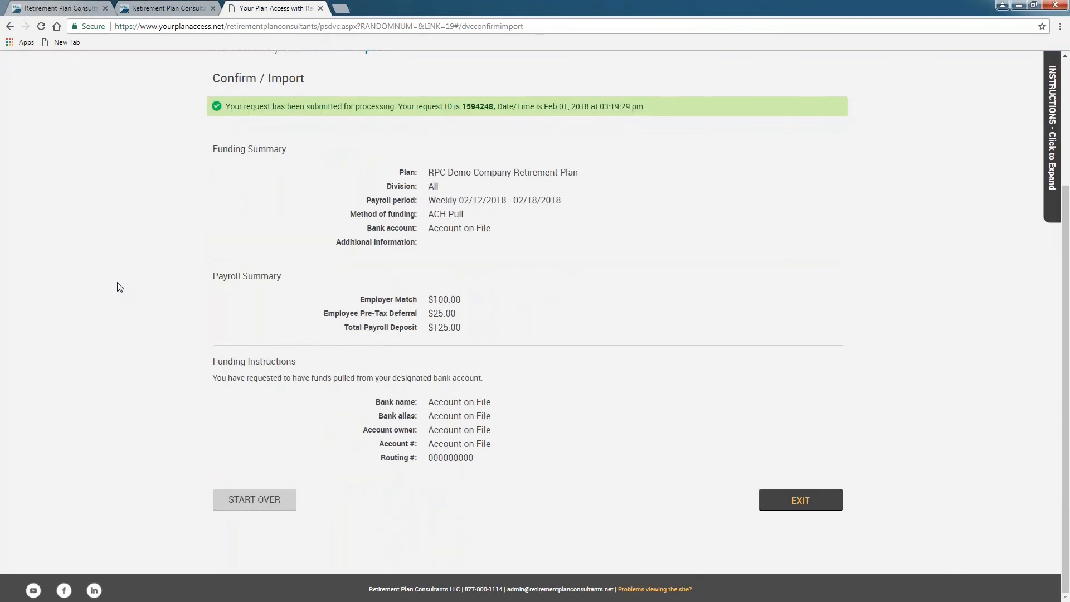
scroll(119, 287, up, 3)
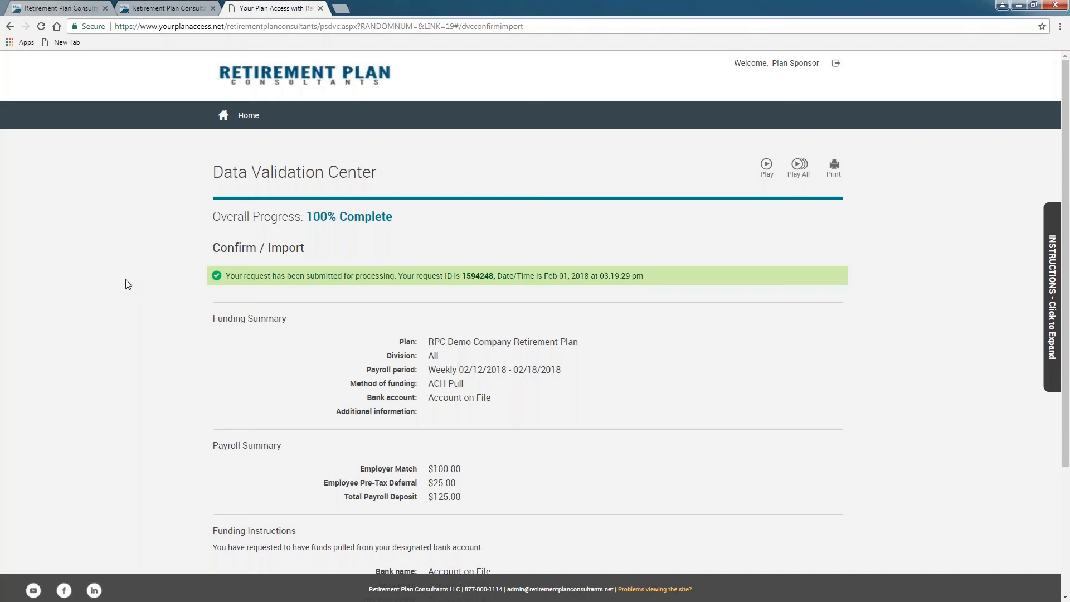
Step: Start over to return to the Data Validation Center start page
scroll(128, 284, down, 3)
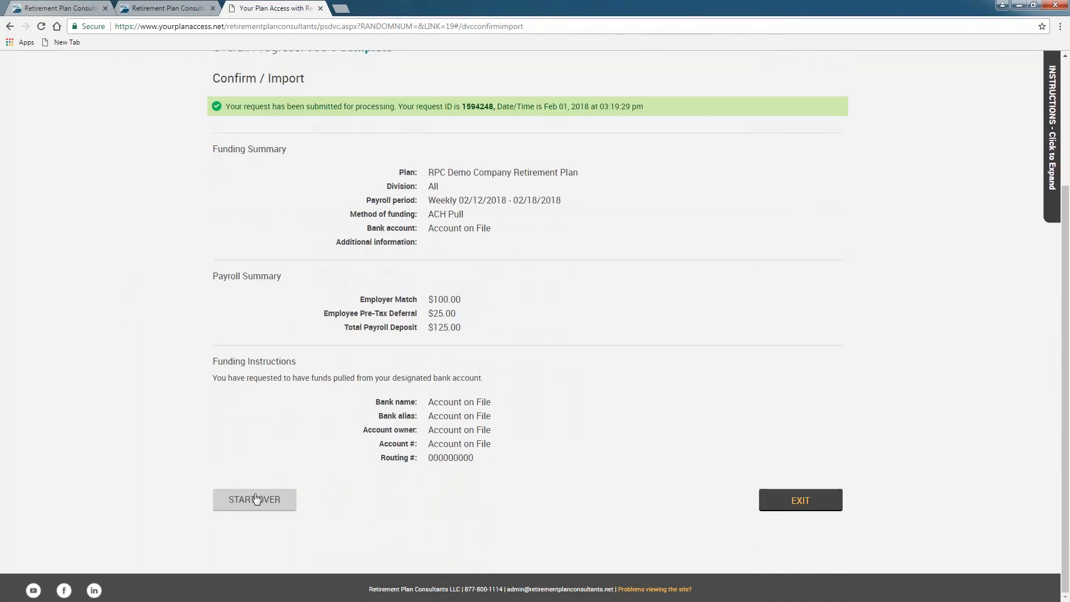
click(254, 501)
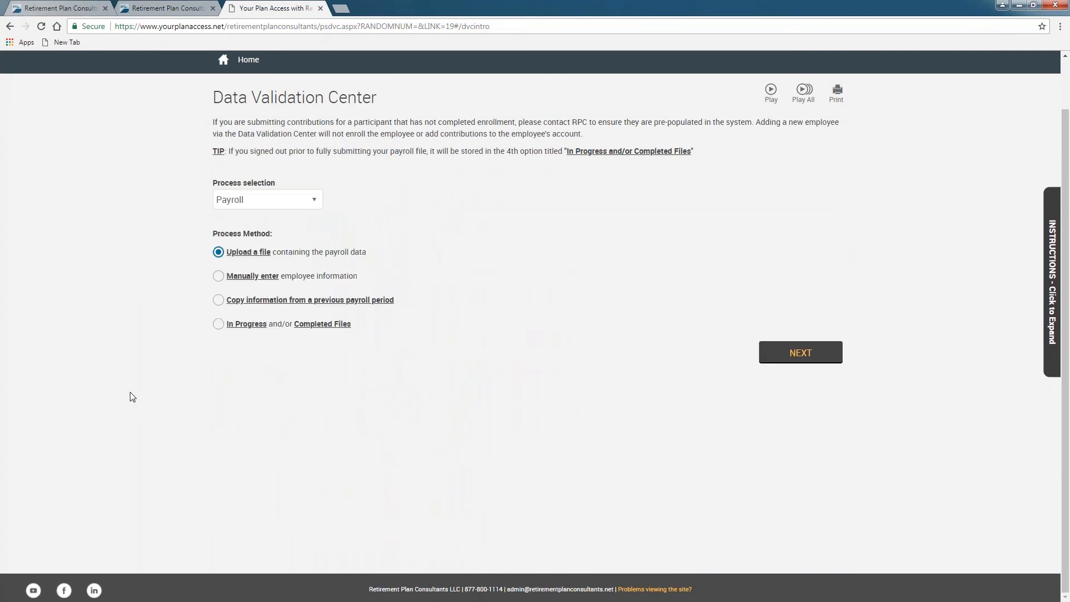
scroll(115, 338, up, 1)
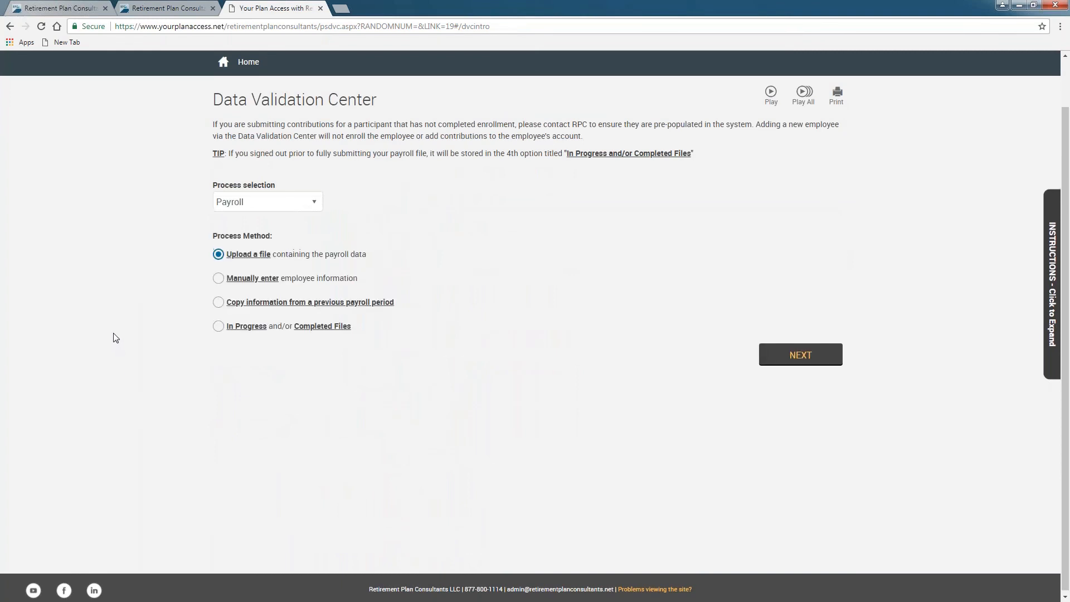